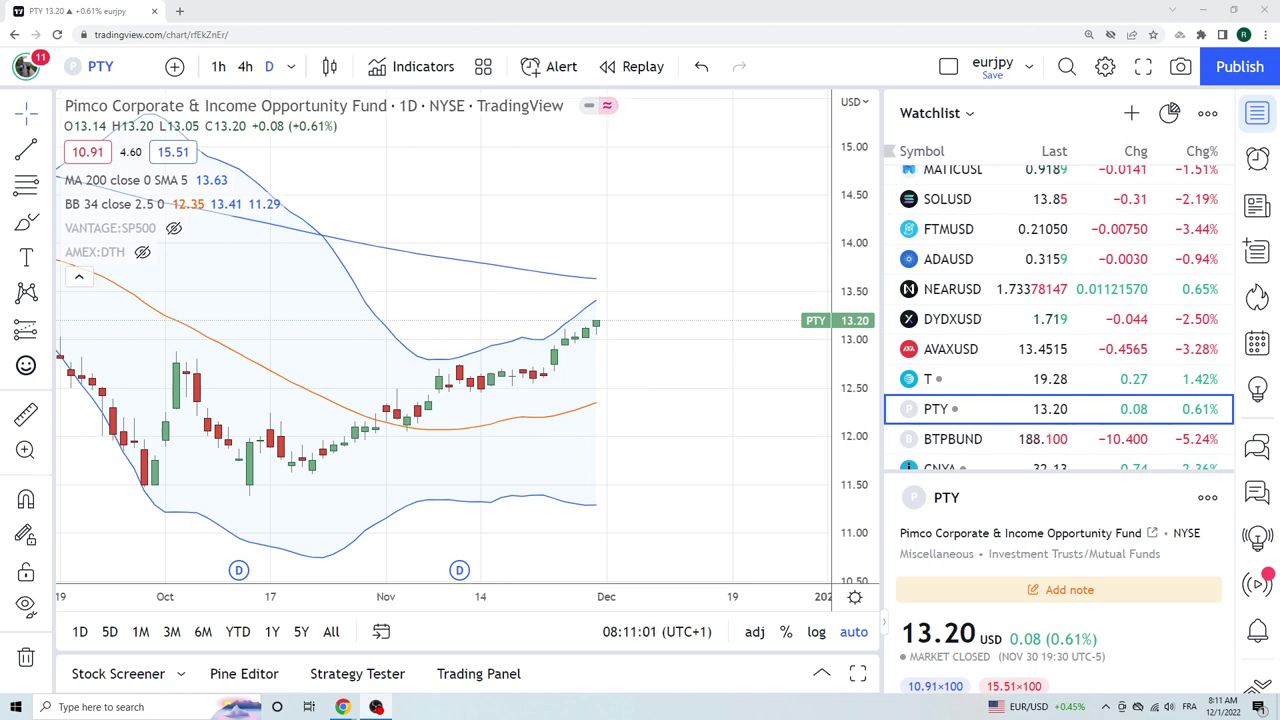
Scroll the watchlist up until the EURUSD, GBPUSD and USDJPY rows sit near the top.
{"action": "scroll", "coordinate": [1077, 349], "scroll_direction": "up", "scroll_amount": 5}
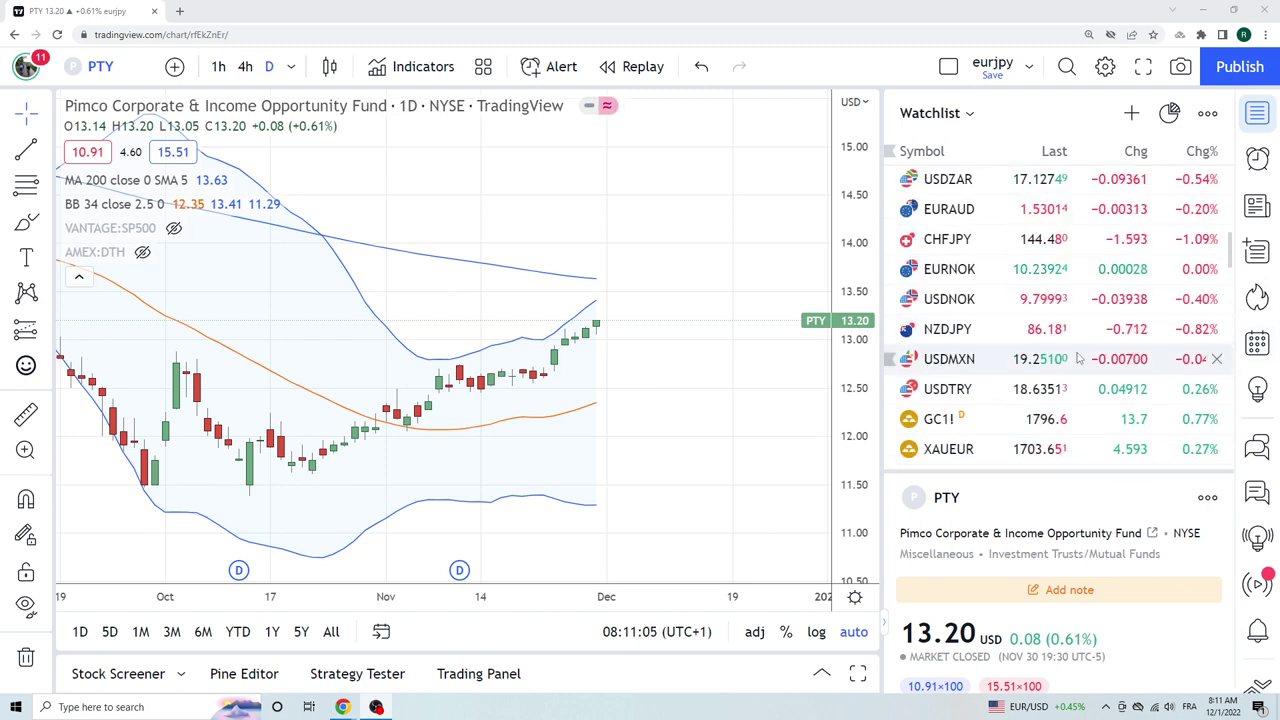
{"action": "scroll", "coordinate": [1120, 362], "scroll_direction": "up", "scroll_amount": 2}
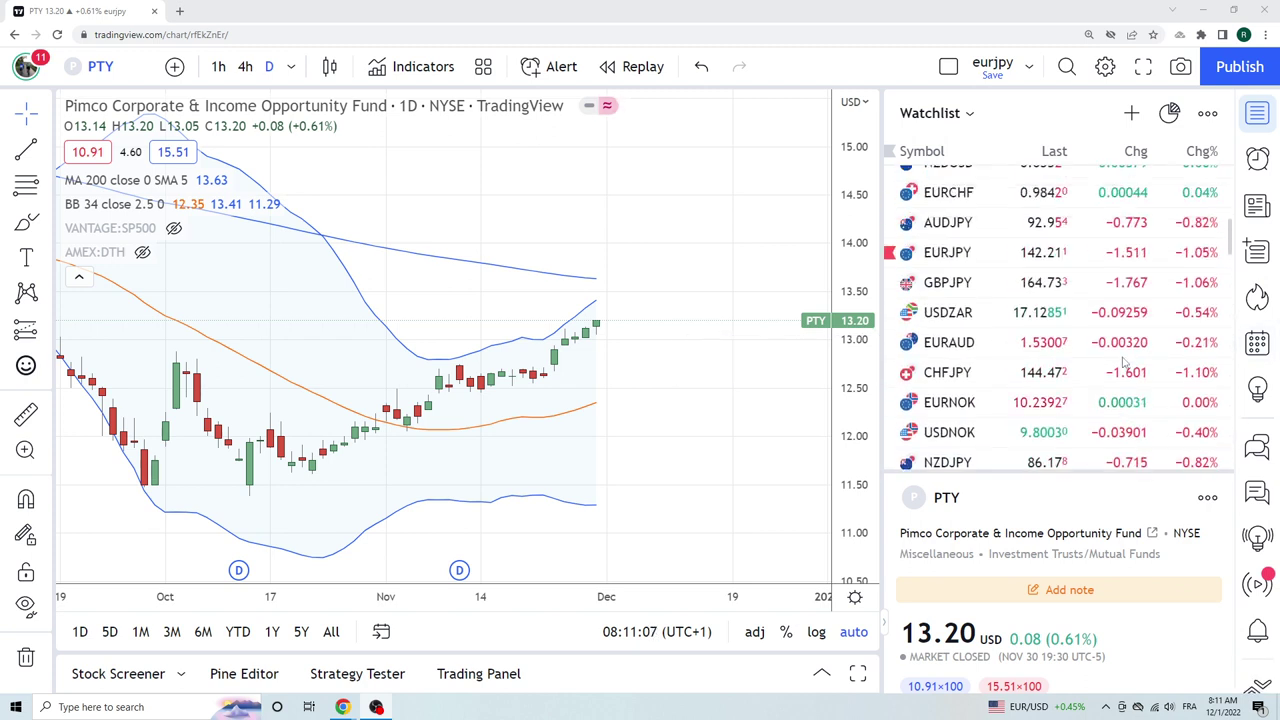
{"action": "scroll", "coordinate": [1123, 362], "scroll_direction": "up", "scroll_amount": 2}
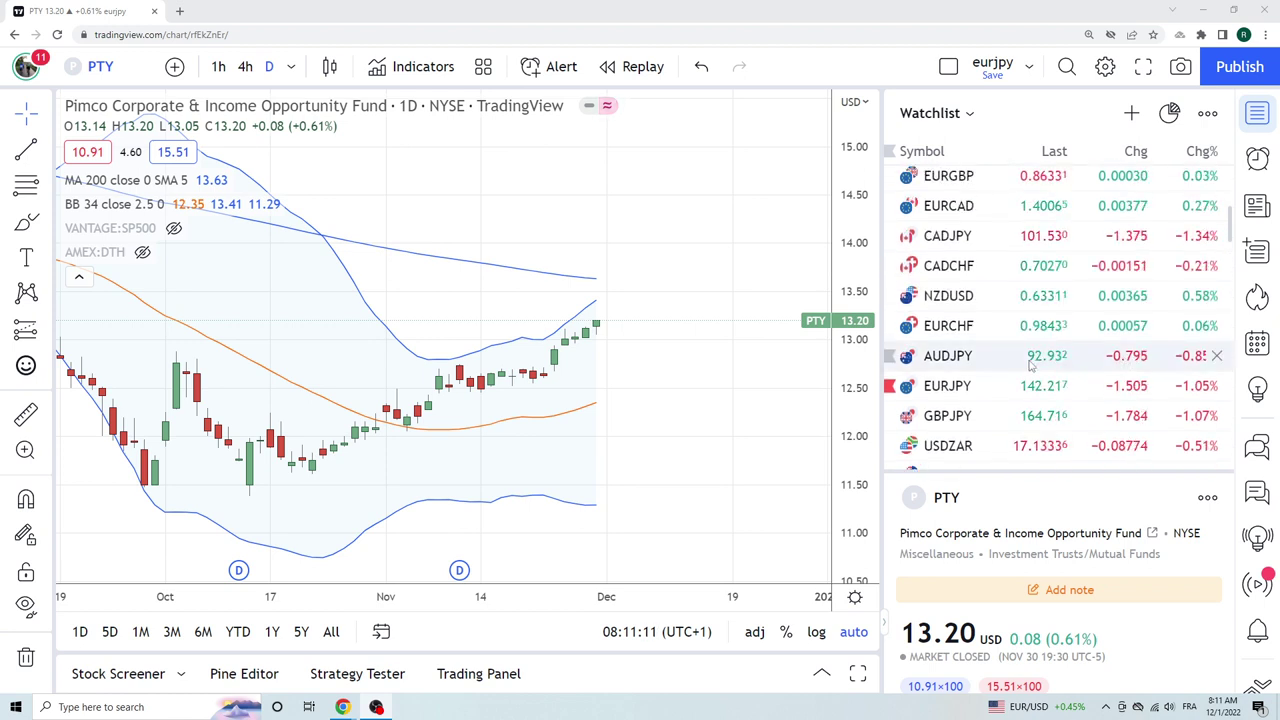
{"action": "scroll", "coordinate": [1009, 367], "scroll_direction": "up", "scroll_amount": 2}
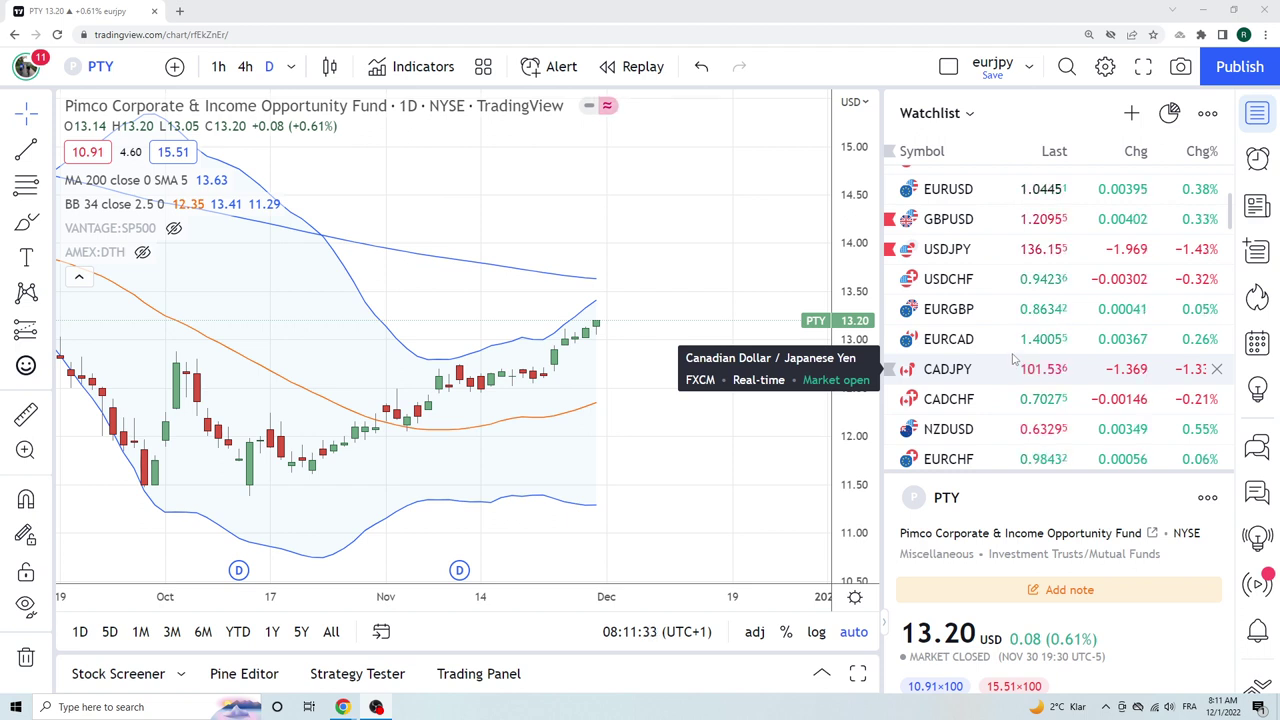
Load EURUSD from the watchlist and view it on the 1-hour timeframe.
{"action": "left_click", "coordinate": [1012, 189]}
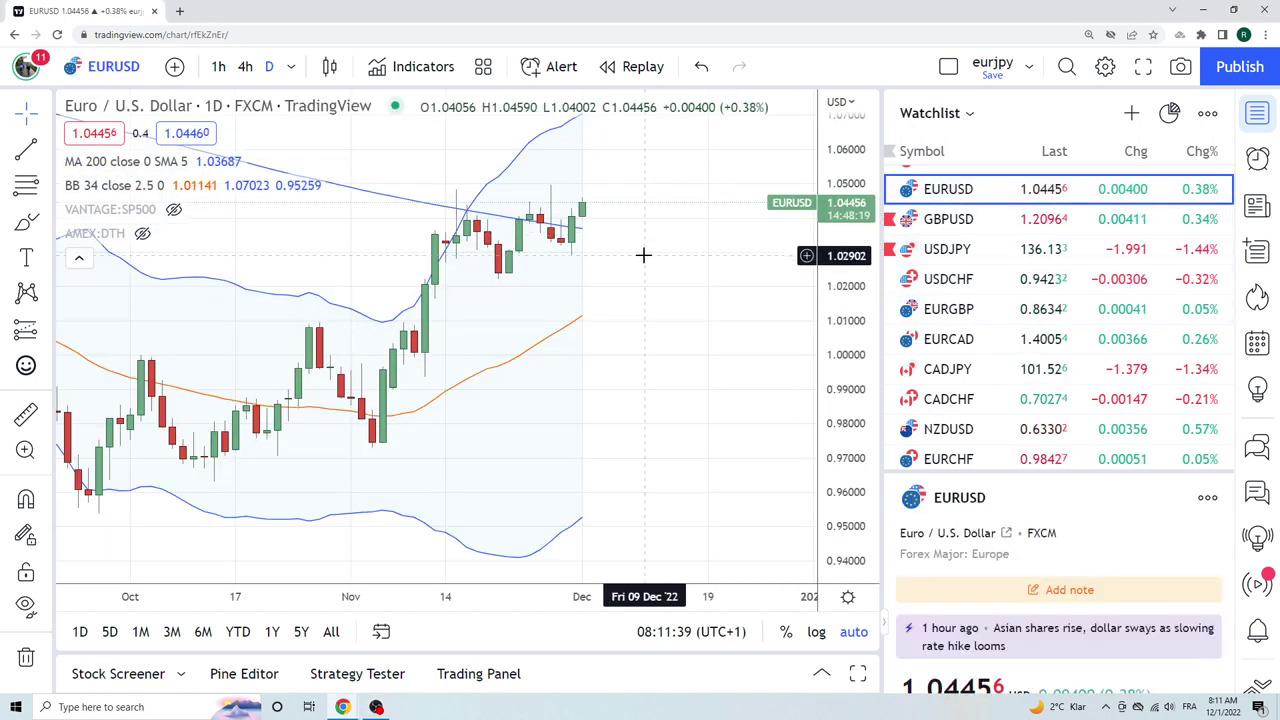
{"action": "left_click", "coordinate": [218, 70]}
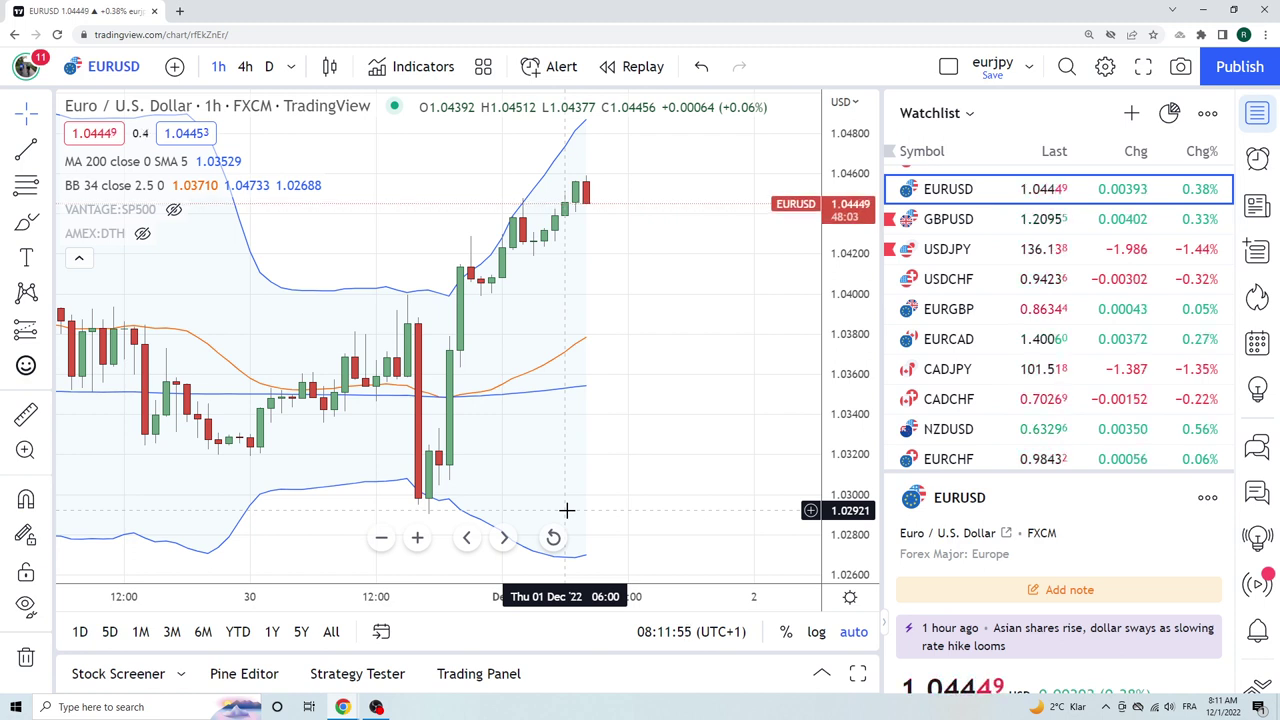
Switch EURUSD to the D interval, showing 1.04470 above the 200 SMA.
{"action": "left_click", "coordinate": [269, 66]}
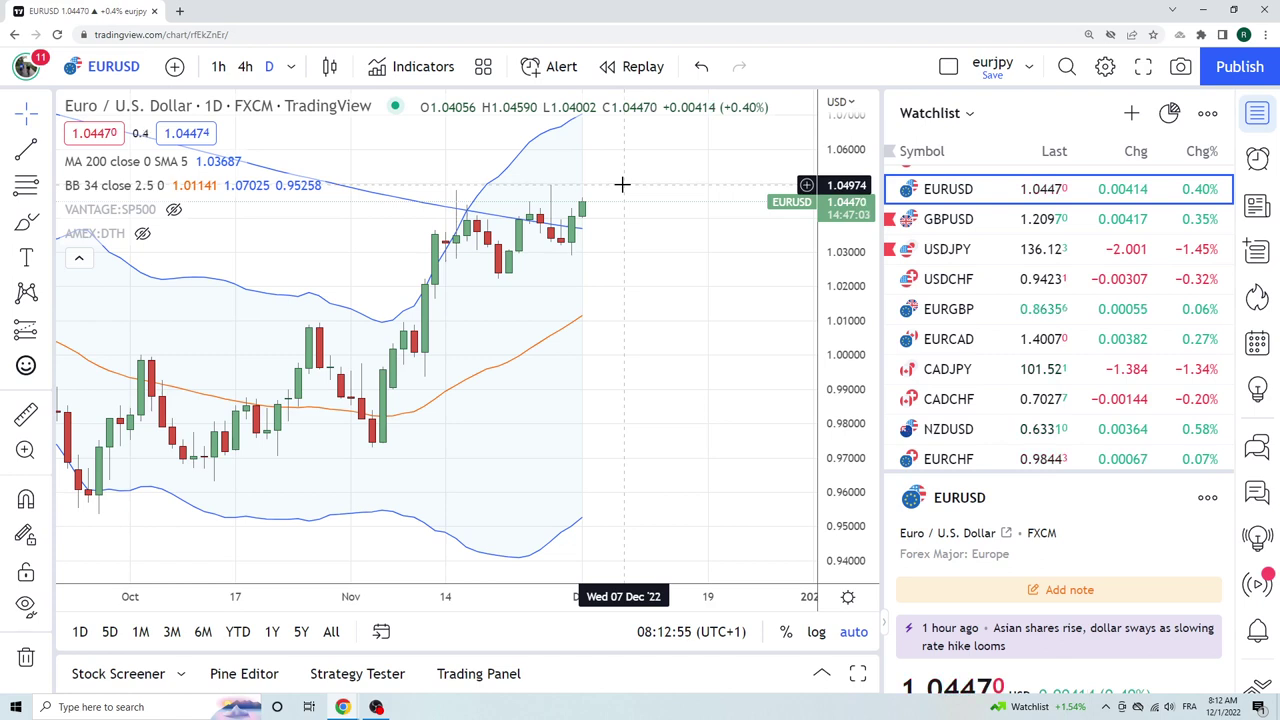
Load GBPUSD from the watchlist, trading near 1.20966 below its 200 SMA.
{"action": "left_click", "coordinate": [955, 220]}
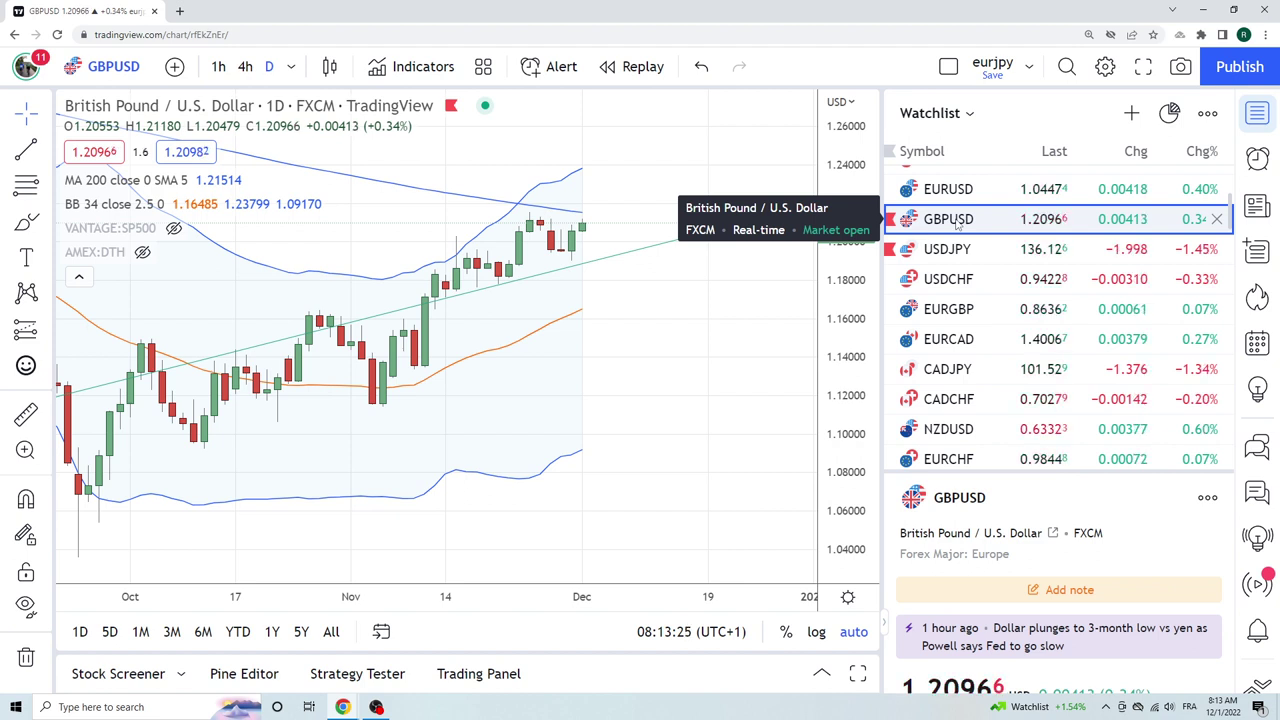
Load USDJPY from the watchlist, around 136.102 and above its 200 SMA.
{"action": "left_click", "coordinate": [948, 249]}
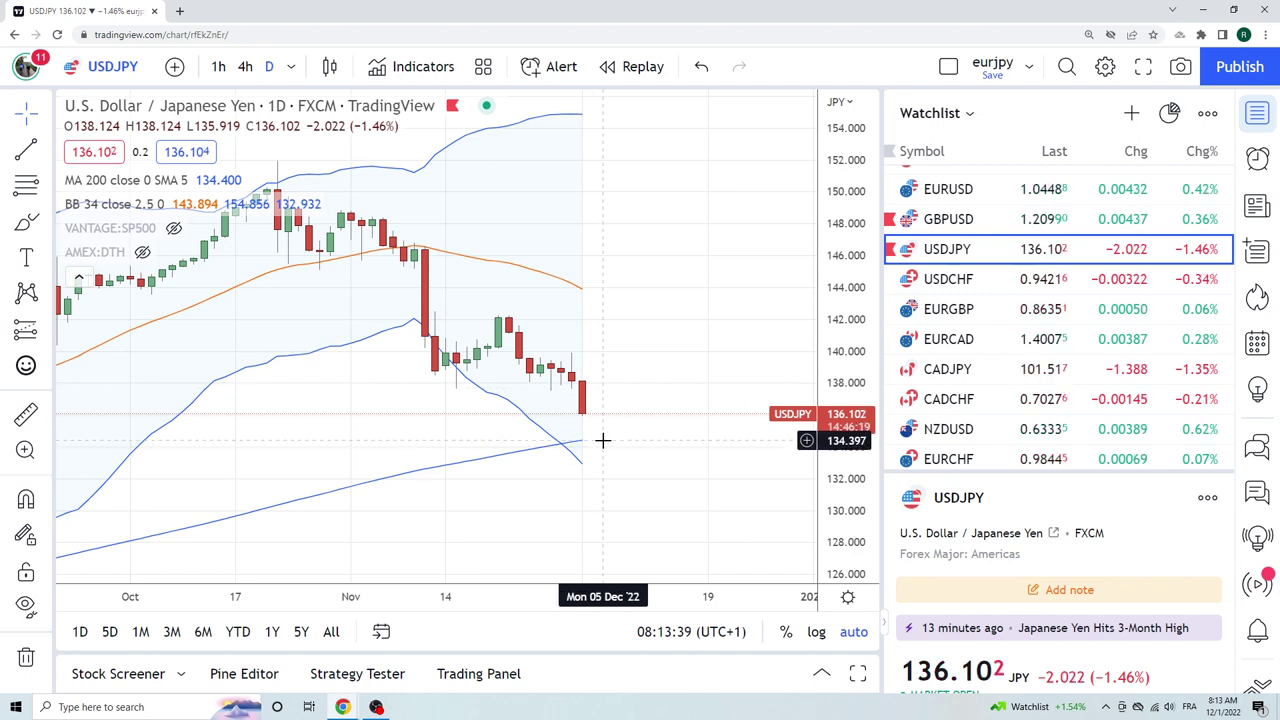
Zoom the USDJPY chart out and back in, then step down the watchlist to USDCHF.
{"action": "scroll", "coordinate": [603, 440], "scroll_direction": "down", "scroll_amount": 4}
{"action": "scroll", "coordinate": [603, 440], "scroll_direction": "down", "scroll_amount": 8}
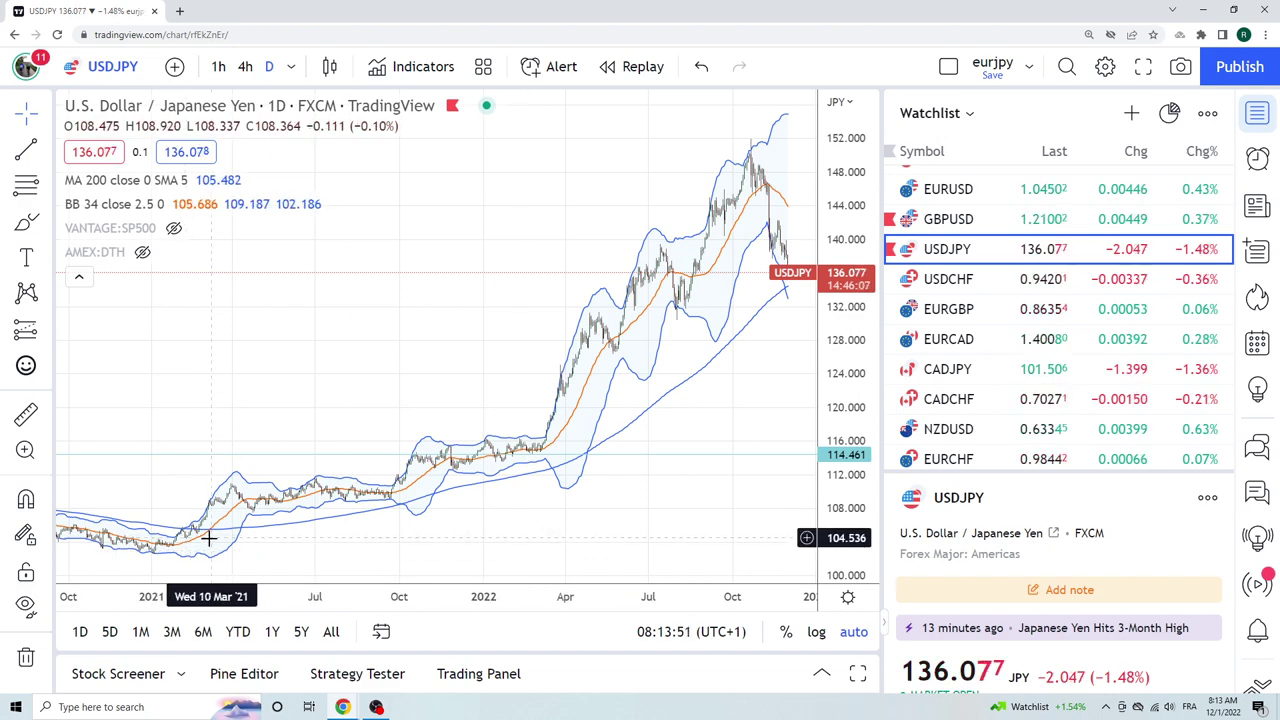
{"action": "scroll", "coordinate": [646, 474], "scroll_direction": "up", "scroll_amount": 3}
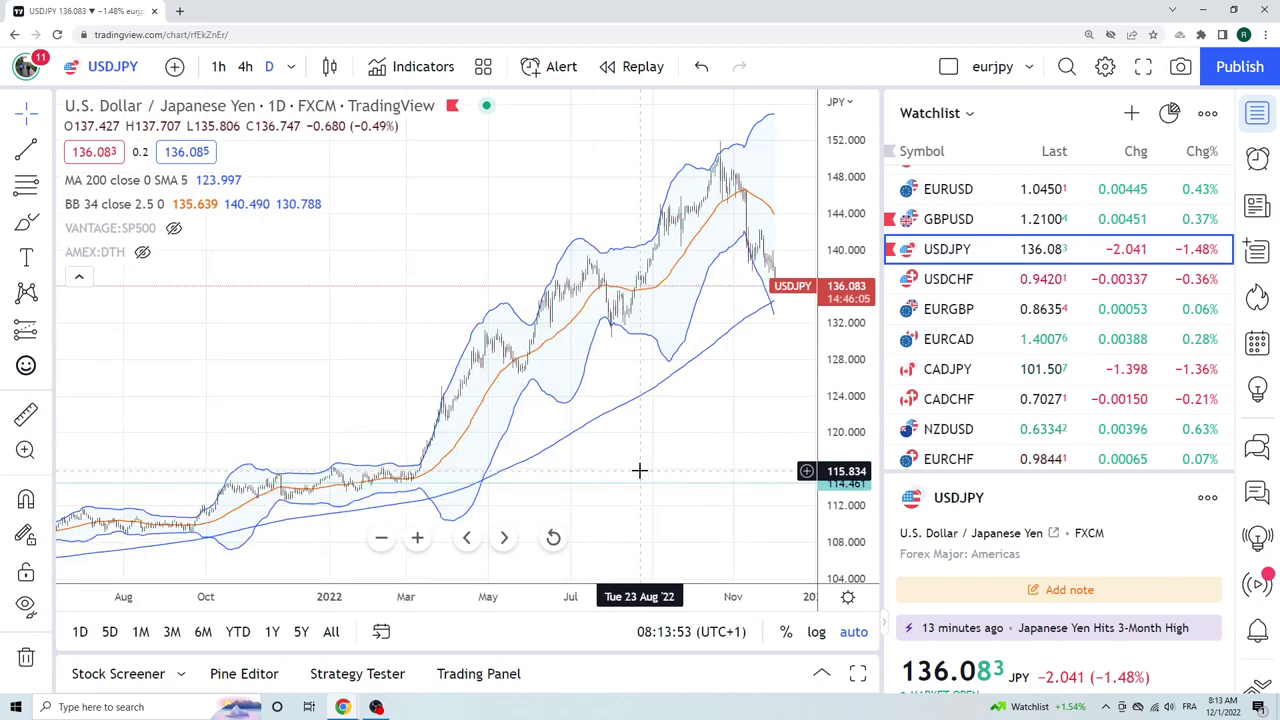
{"action": "scroll", "coordinate": [639, 470], "scroll_direction": "up", "scroll_amount": 2}
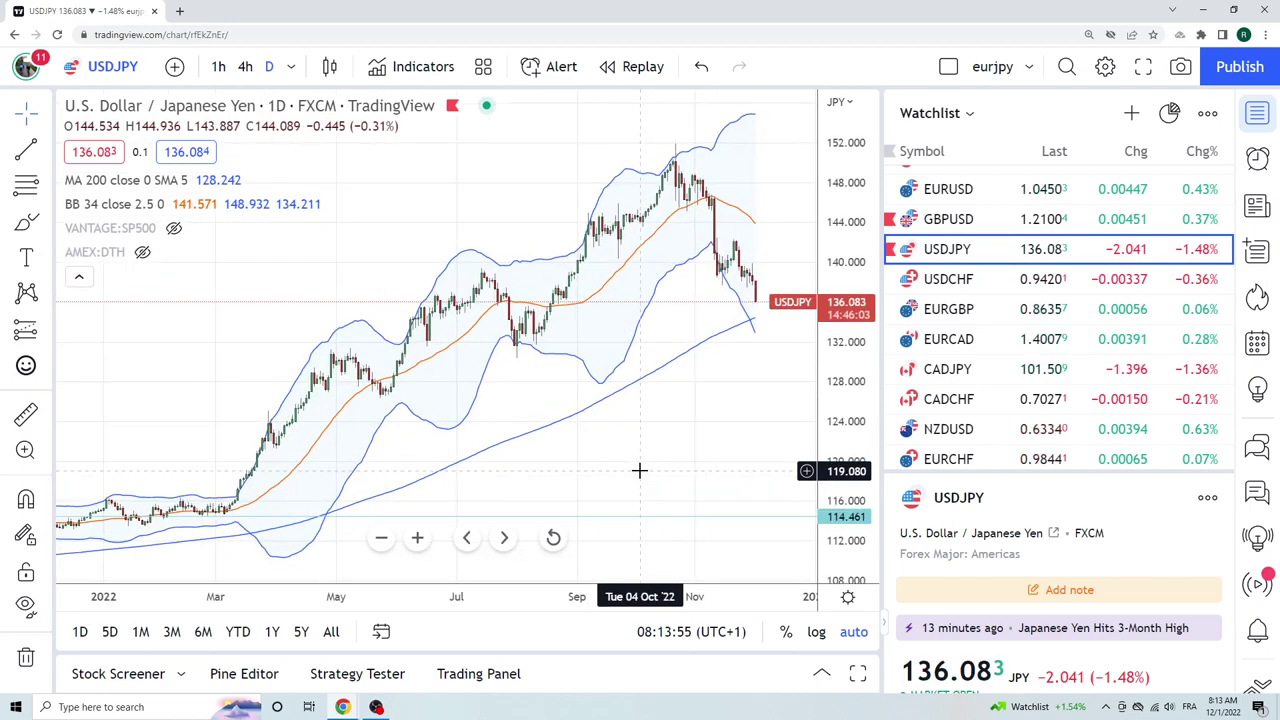
{"action": "scroll", "coordinate": [640, 470], "scroll_direction": "up", "scroll_amount": 1}
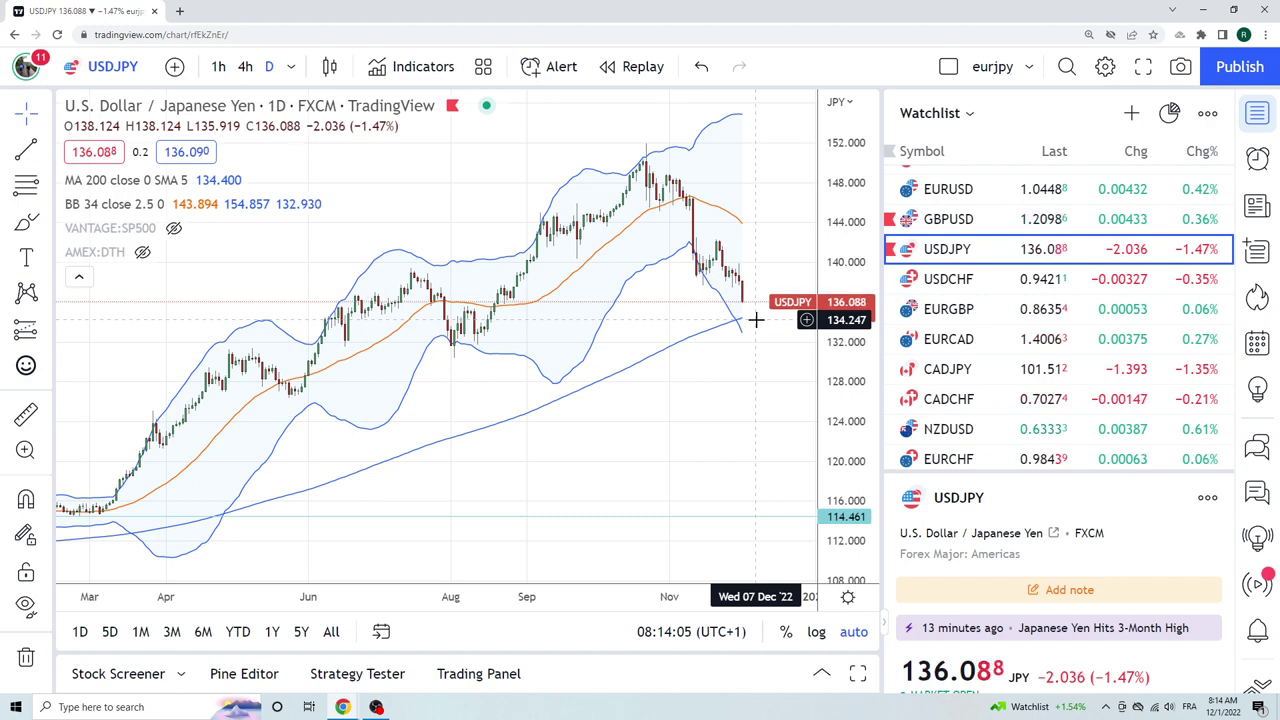
{"action": "key", "text": "Down"}
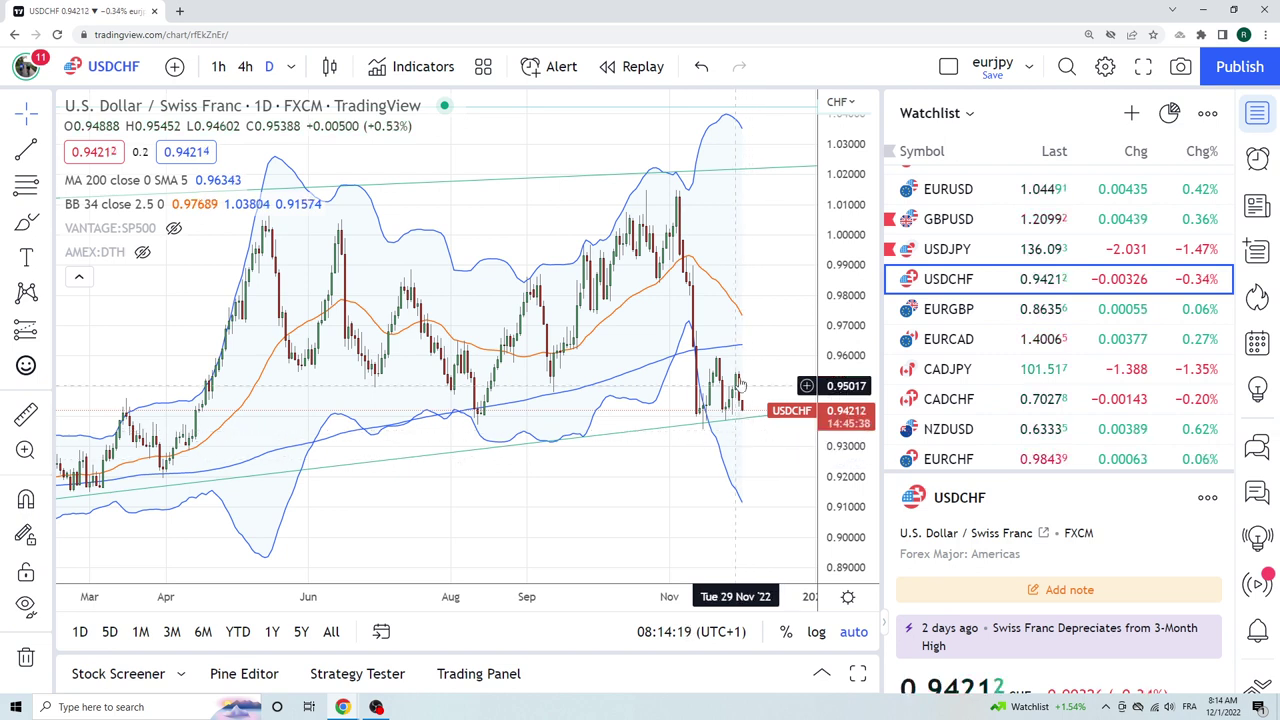
Flip through the EURGBP, EURCAD and CADJPY charts before settling on NZDUSD.
{"action": "left_click", "coordinate": [935, 309]}
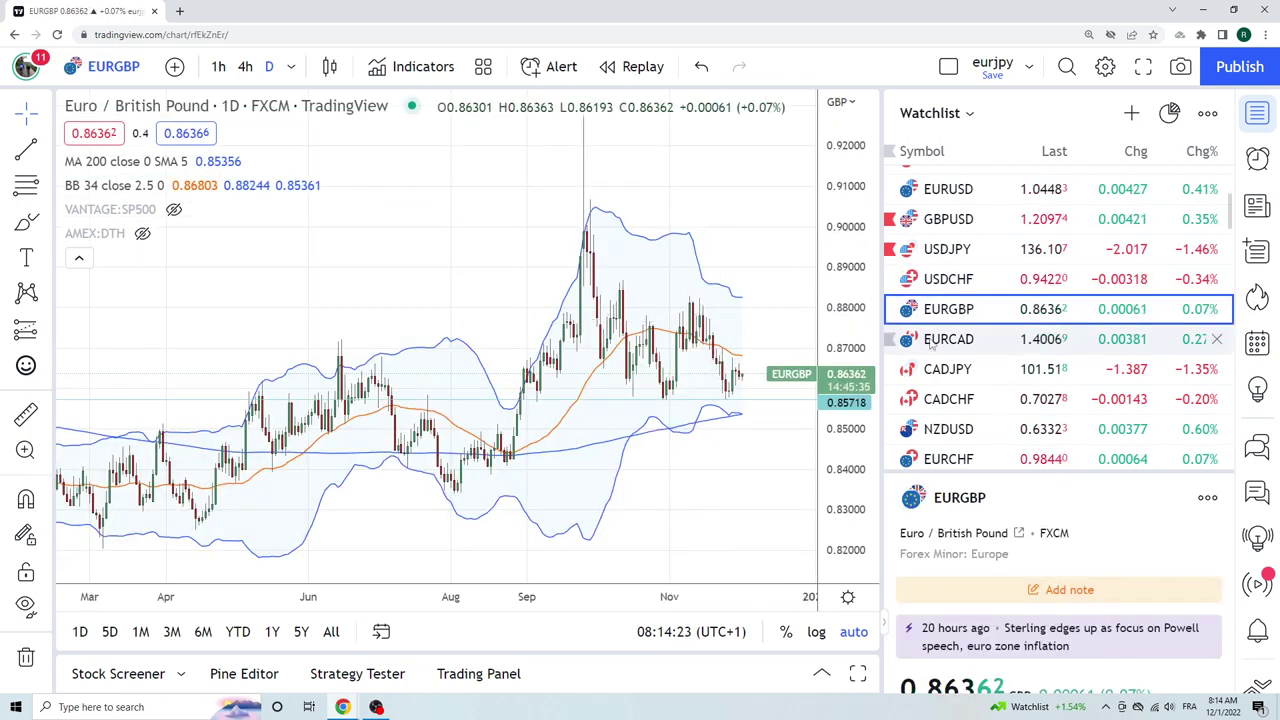
{"action": "left_click", "coordinate": [950, 343]}
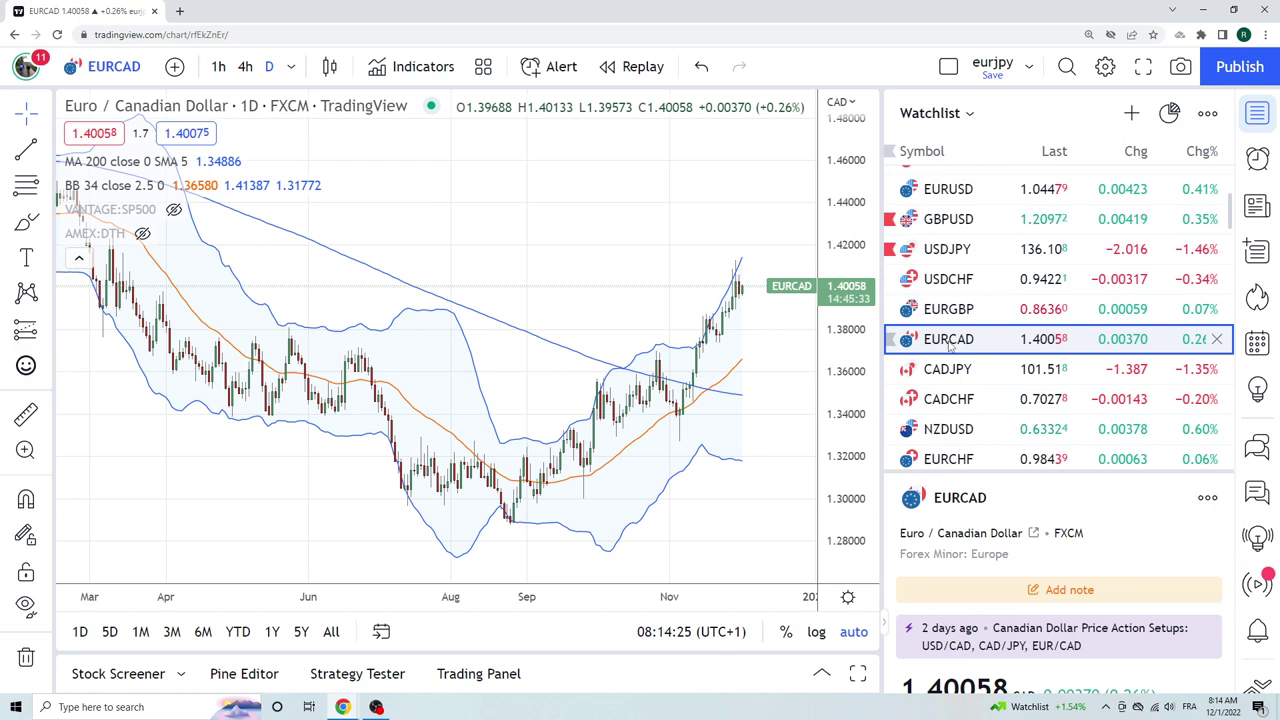
{"action": "key", "text": "Down"}
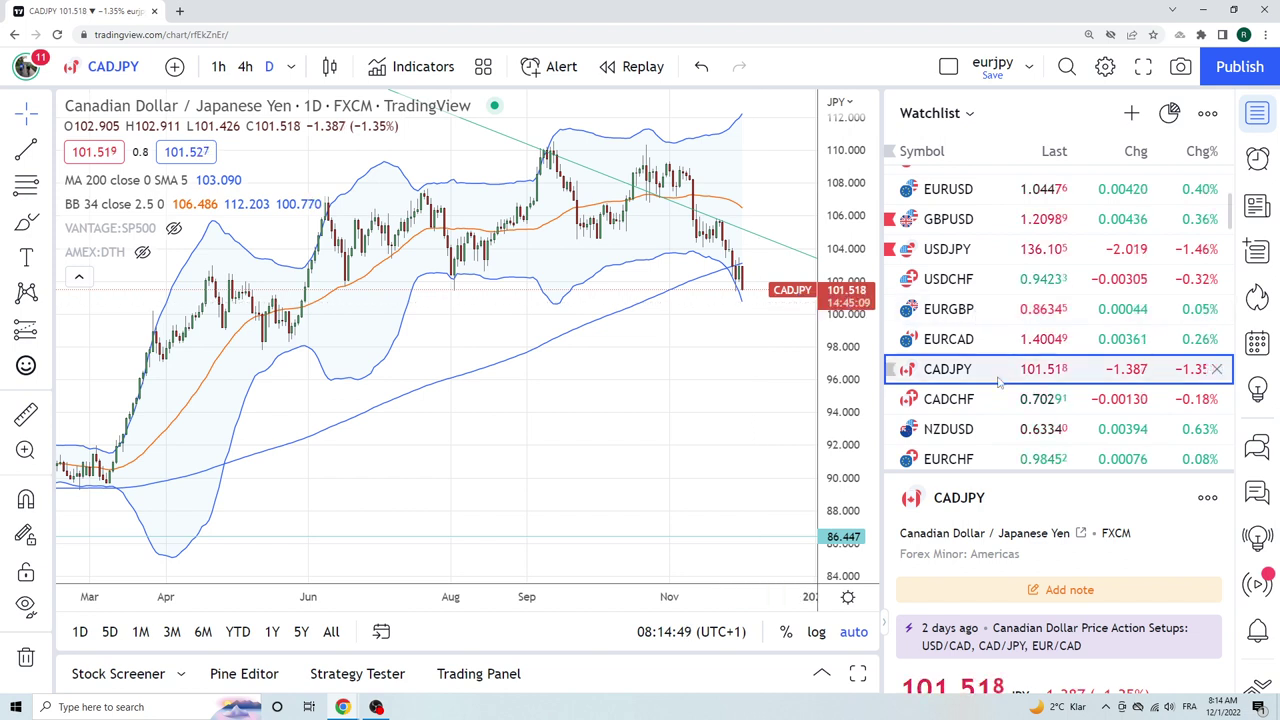
{"action": "left_click", "coordinate": [950, 429]}
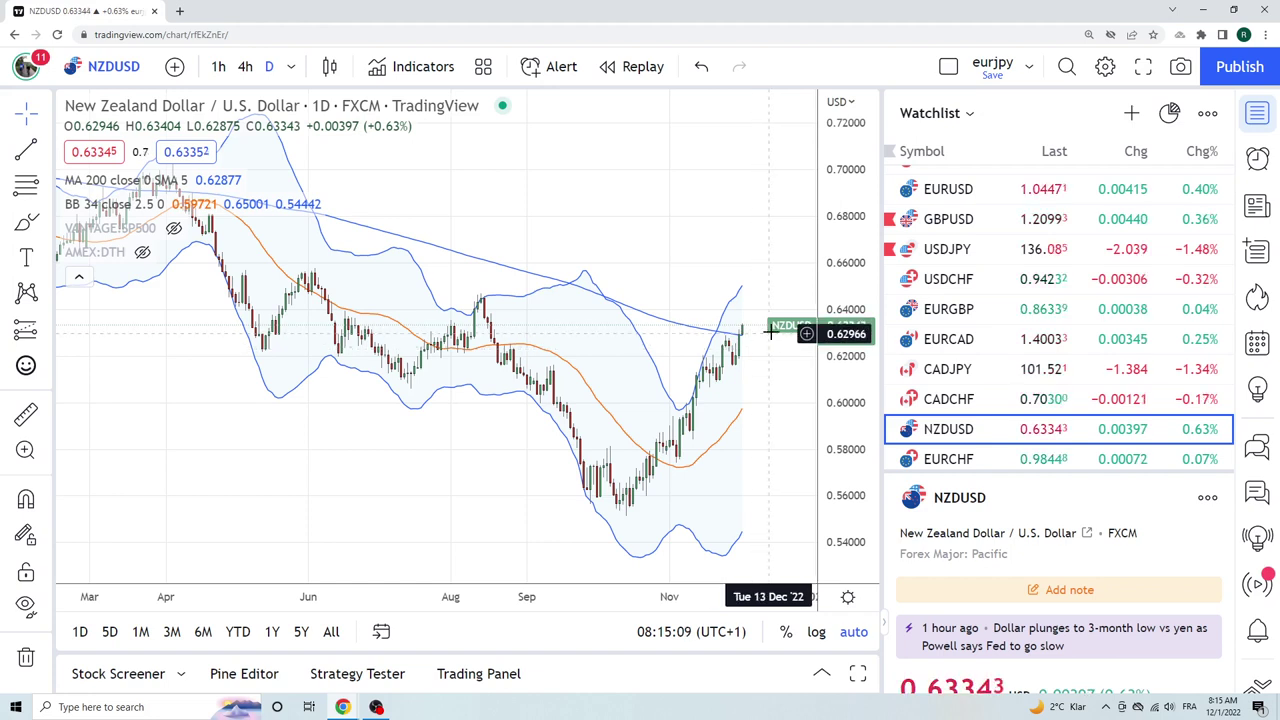
{"action": "scroll", "coordinate": [1006, 368], "scroll_direction": "up", "scroll_amount": 5}
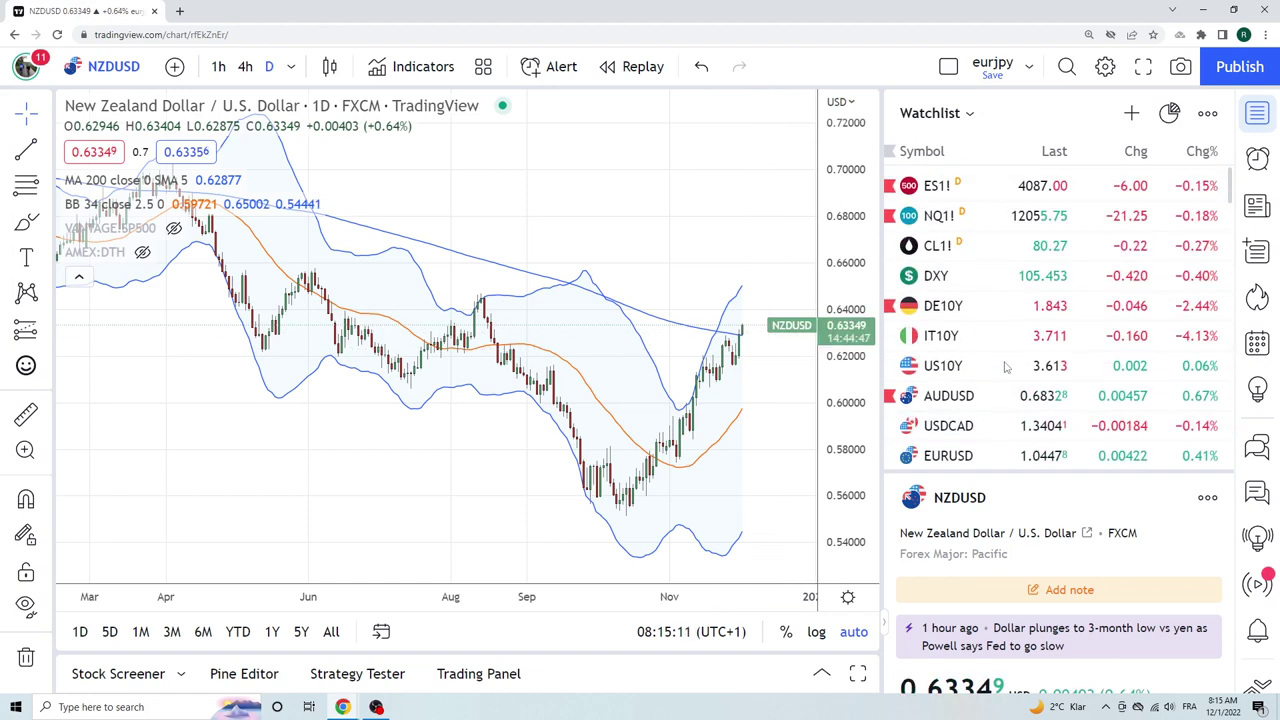
Load the ES1! S&P 500 E-mini futures chart, then scroll down the watchlist.
{"action": "left_click", "coordinate": [925, 188]}
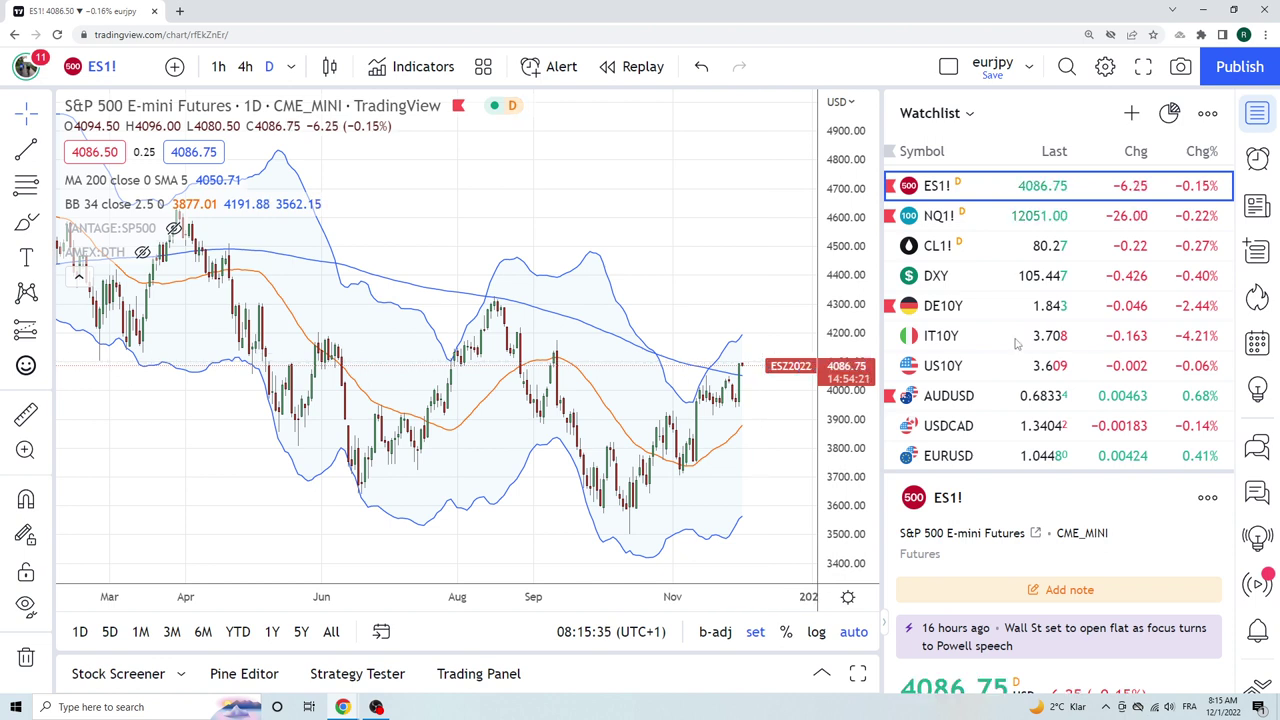
{"action": "scroll", "coordinate": [1026, 340], "scroll_direction": "down", "scroll_amount": 2}
{"action": "scroll", "coordinate": [1026, 340], "scroll_direction": "down", "scroll_amount": 4}
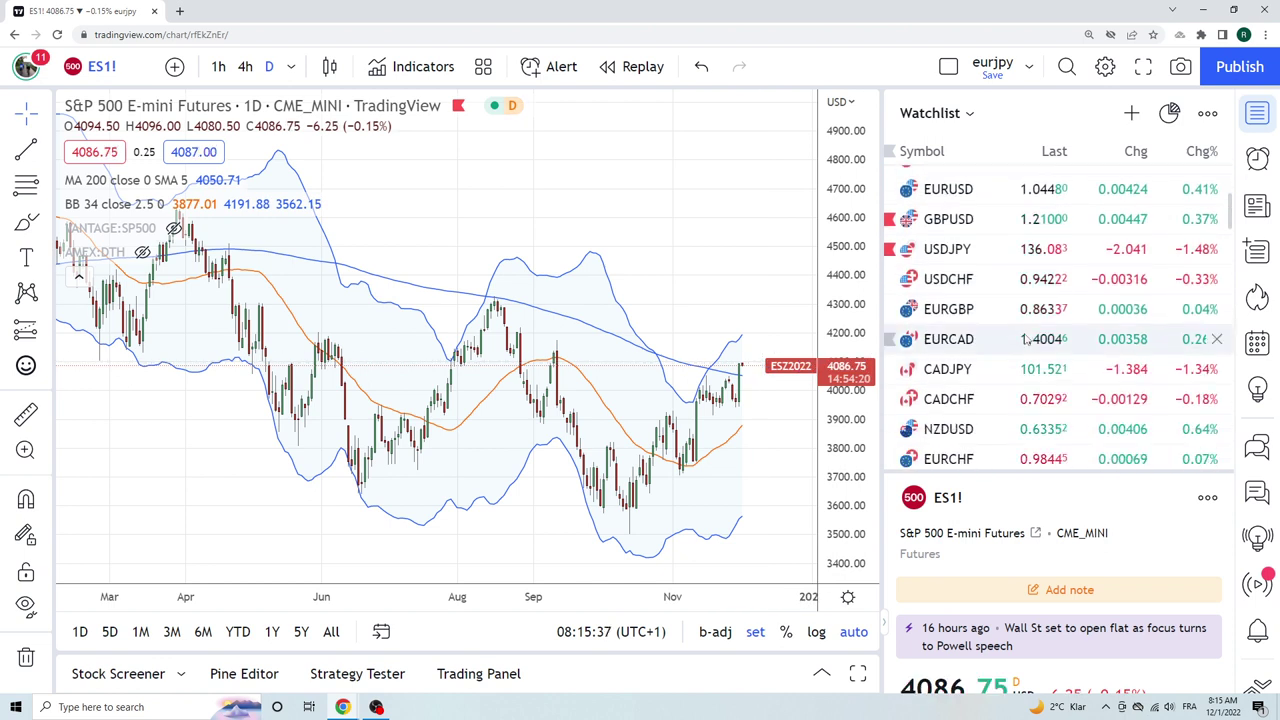
{"action": "scroll", "coordinate": [1022, 341], "scroll_direction": "down", "scroll_amount": 3}
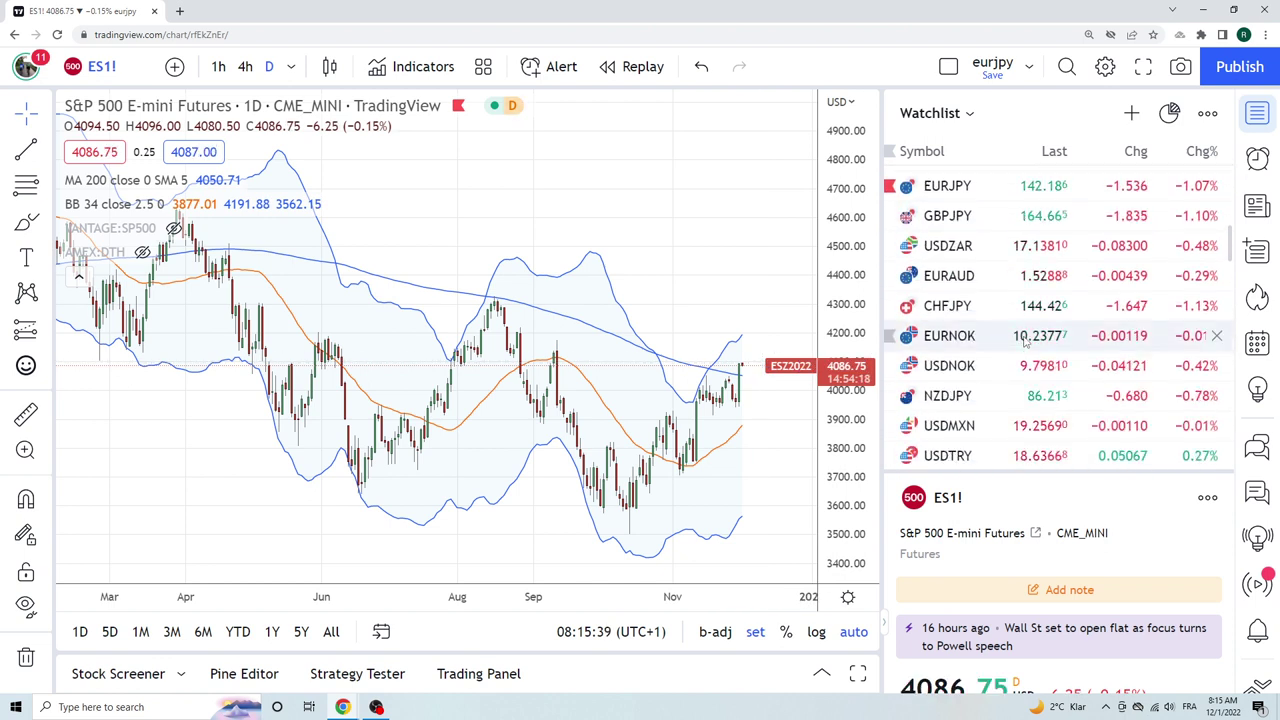
Review the USDZAR and NZDJPY charts, then end on EURNOK.
{"action": "left_click", "coordinate": [966, 253]}
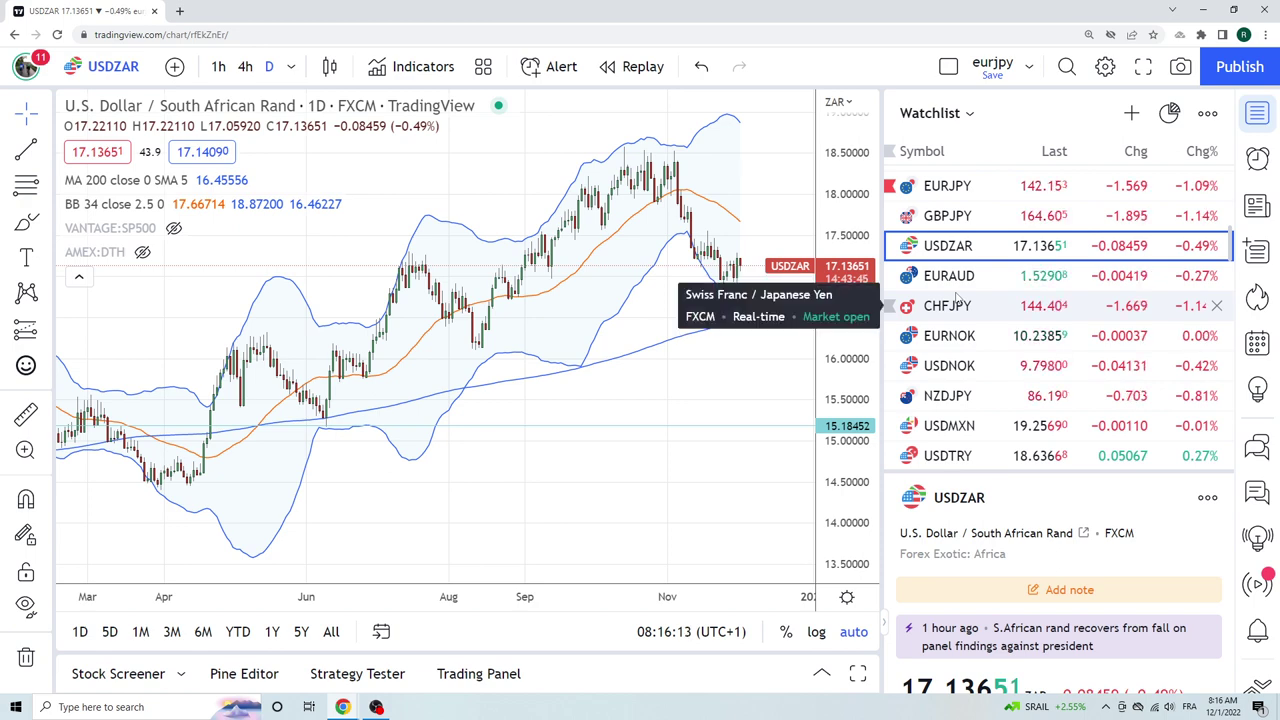
{"action": "left_click", "coordinate": [957, 398]}
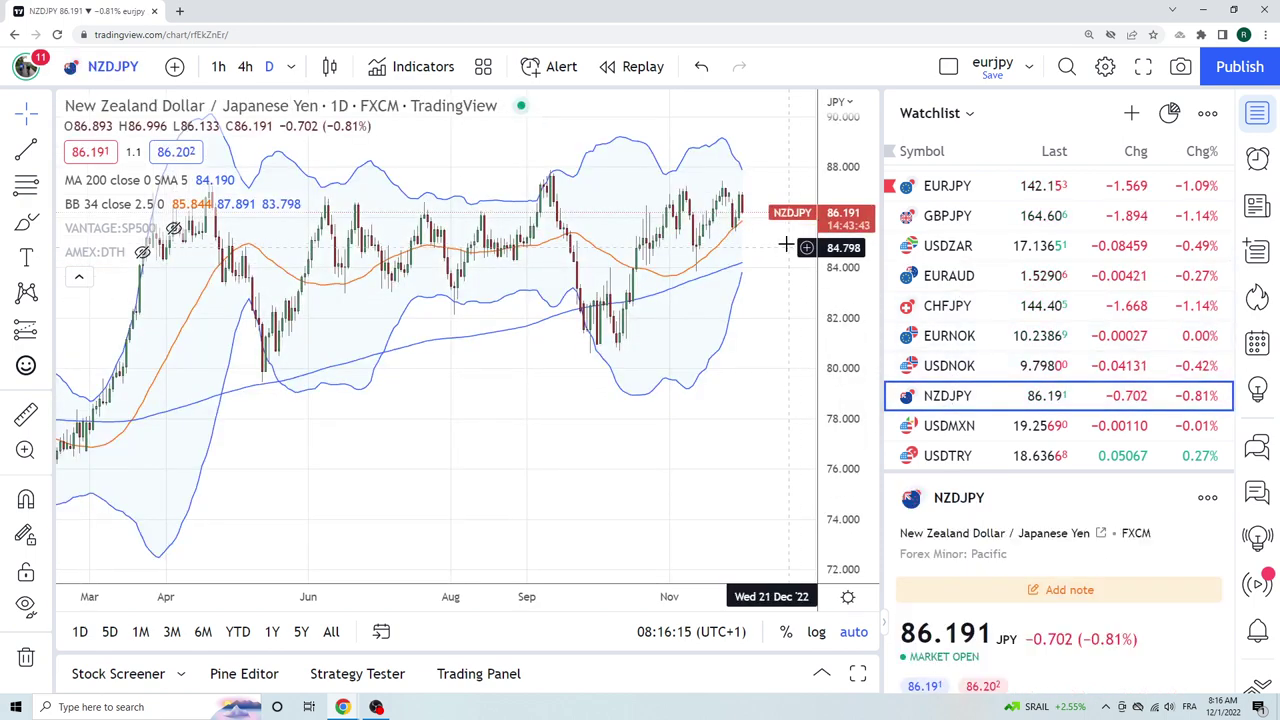
{"action": "left_click", "coordinate": [957, 340]}
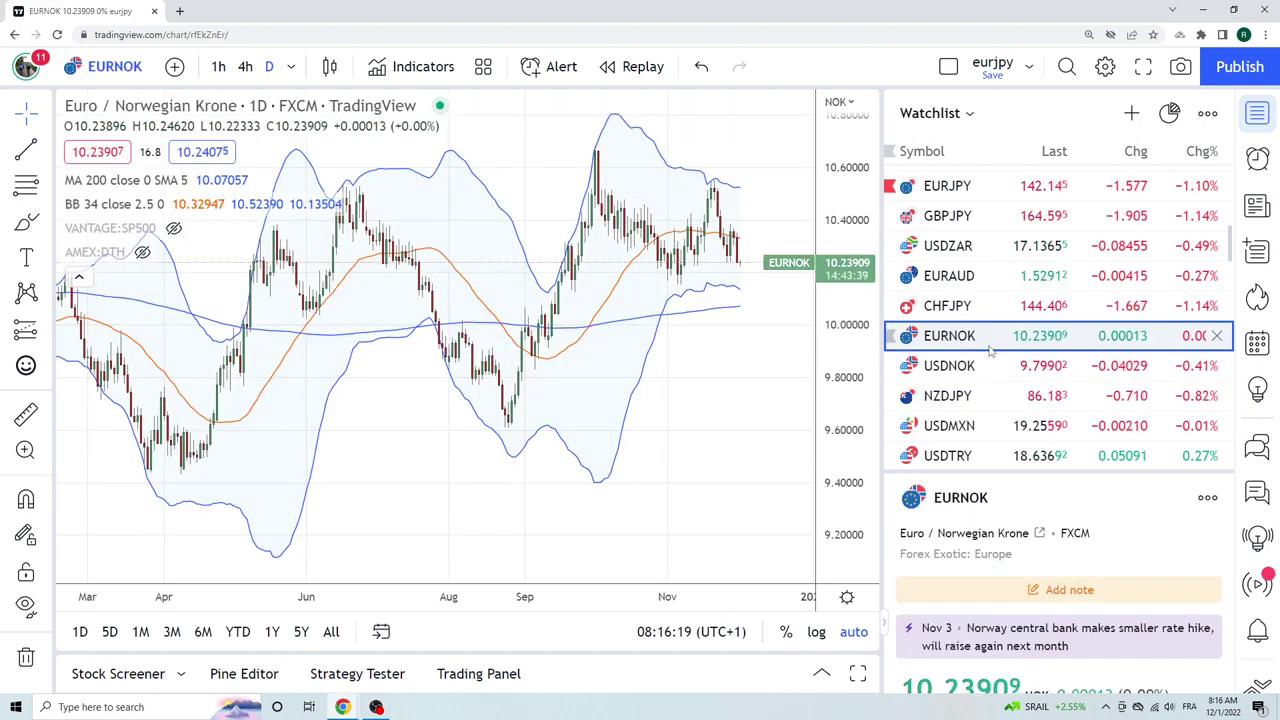
{"action": "scroll", "coordinate": [990, 350], "scroll_direction": "up", "scroll_amount": 3}
{"action": "scroll", "coordinate": [990, 350], "scroll_direction": "up", "scroll_amount": 3}
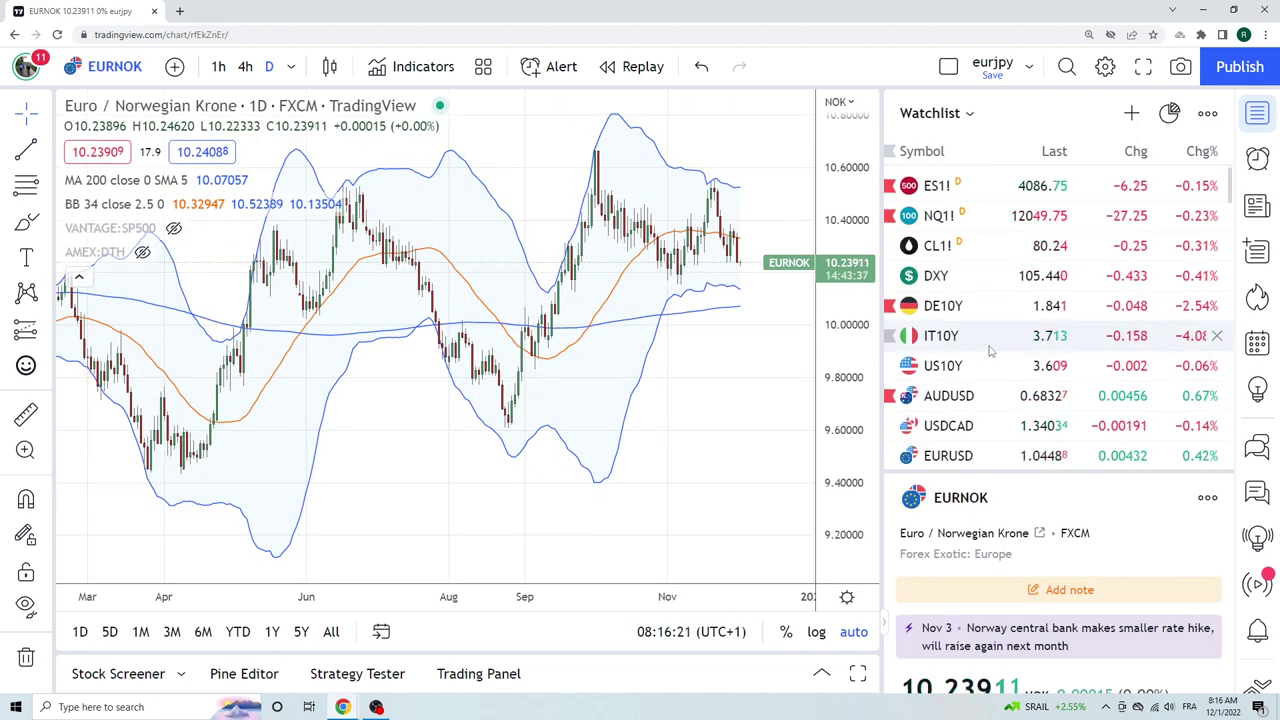
{"action": "scroll", "coordinate": [990, 350], "scroll_direction": "down", "scroll_amount": 3}
{"action": "scroll", "coordinate": [990, 350], "scroll_direction": "down", "scroll_amount": 3}
{"action": "scroll", "coordinate": [990, 350], "scroll_direction": "down", "scroll_amount": 2}
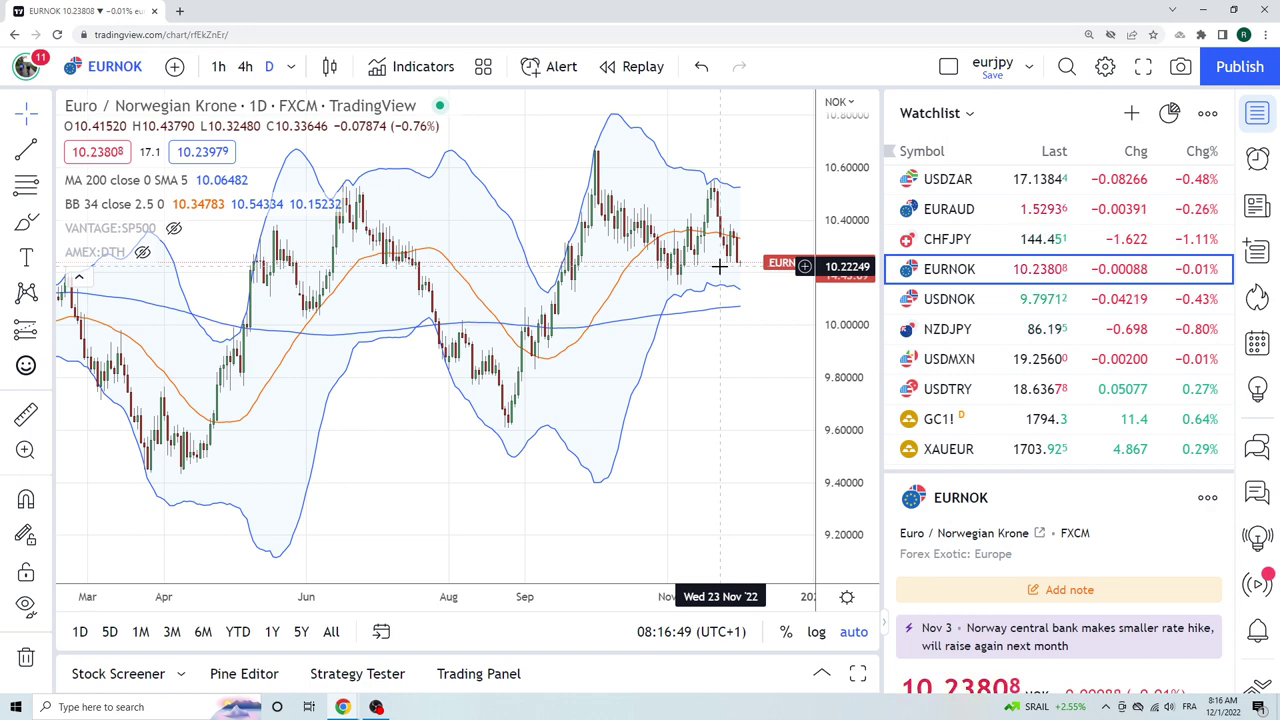
Load USDMXN from the watchlist and zoom out its time axis.
{"action": "left_click", "coordinate": [960, 359]}
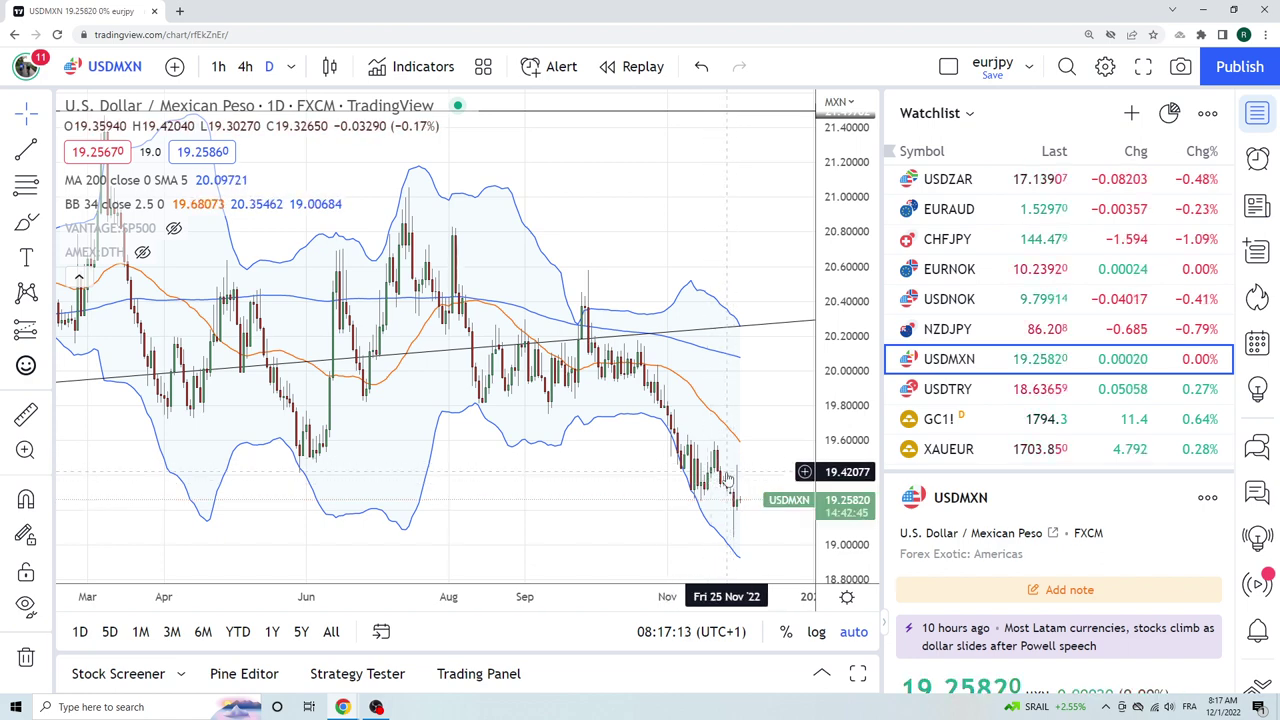
{"action": "scroll", "coordinate": [725, 422], "scroll_direction": "down", "scroll_amount": 1}
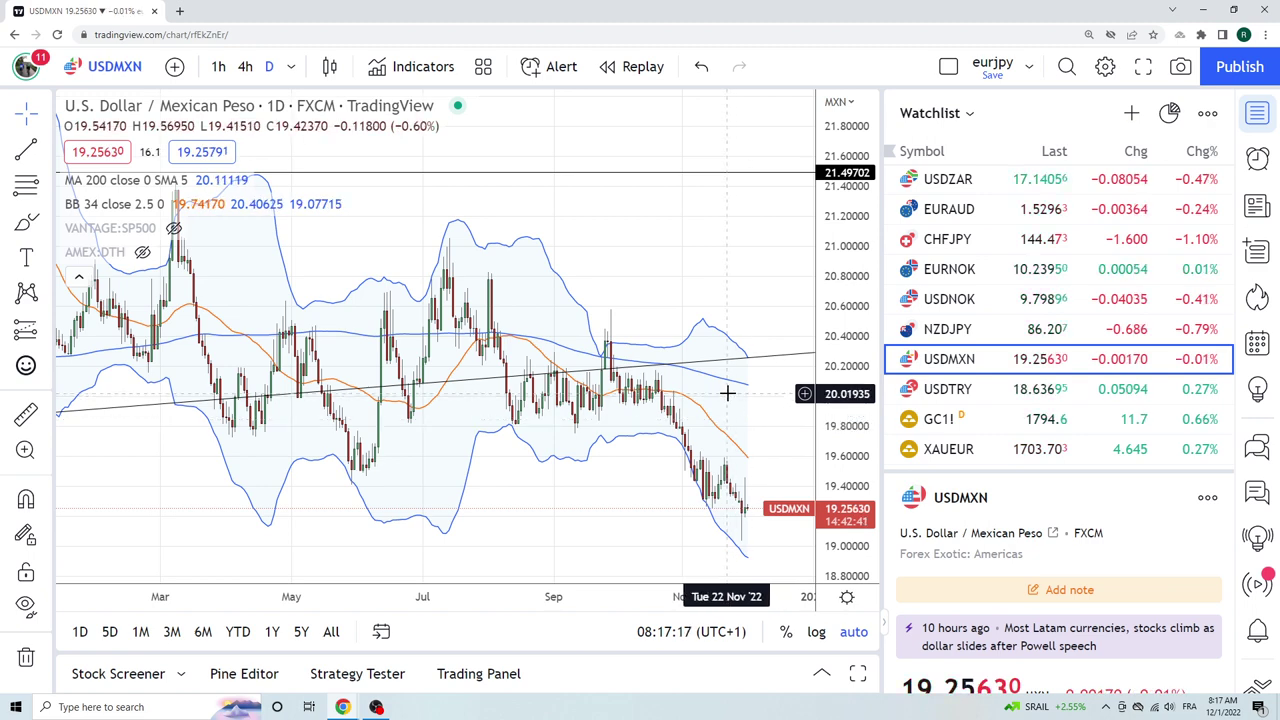
Open the USDTRY daily chart from the Watchlist and return the Watchlist to the top.
{"action": "left_click", "coordinate": [950, 389]}
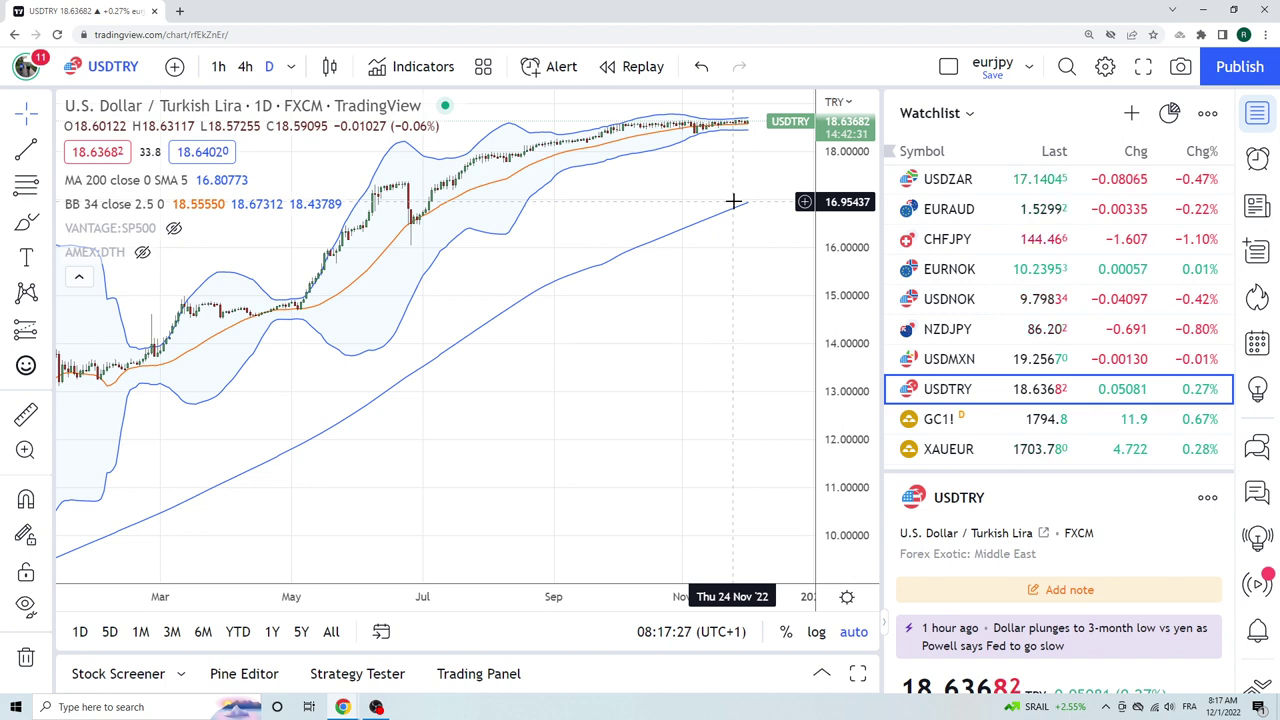
{"action": "scroll", "coordinate": [993, 315], "scroll_direction": "up", "scroll_amount": 1}
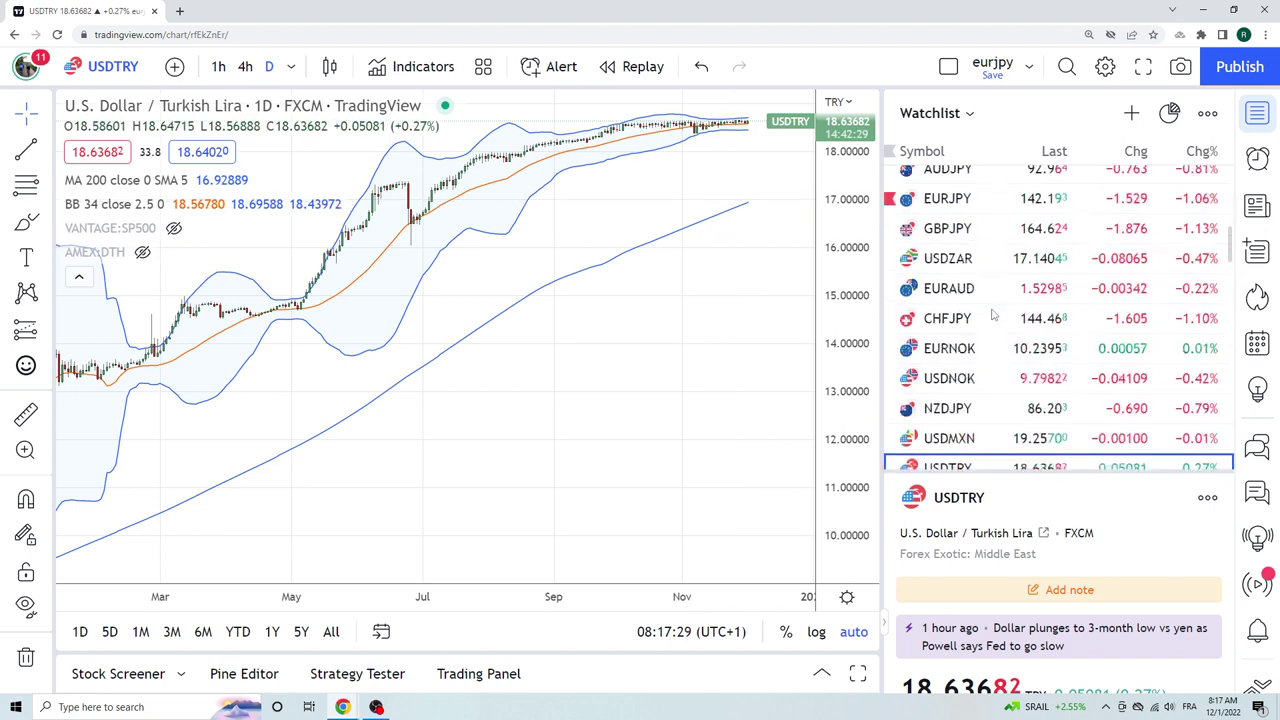
{"action": "scroll", "coordinate": [993, 315], "scroll_direction": "up", "scroll_amount": 4}
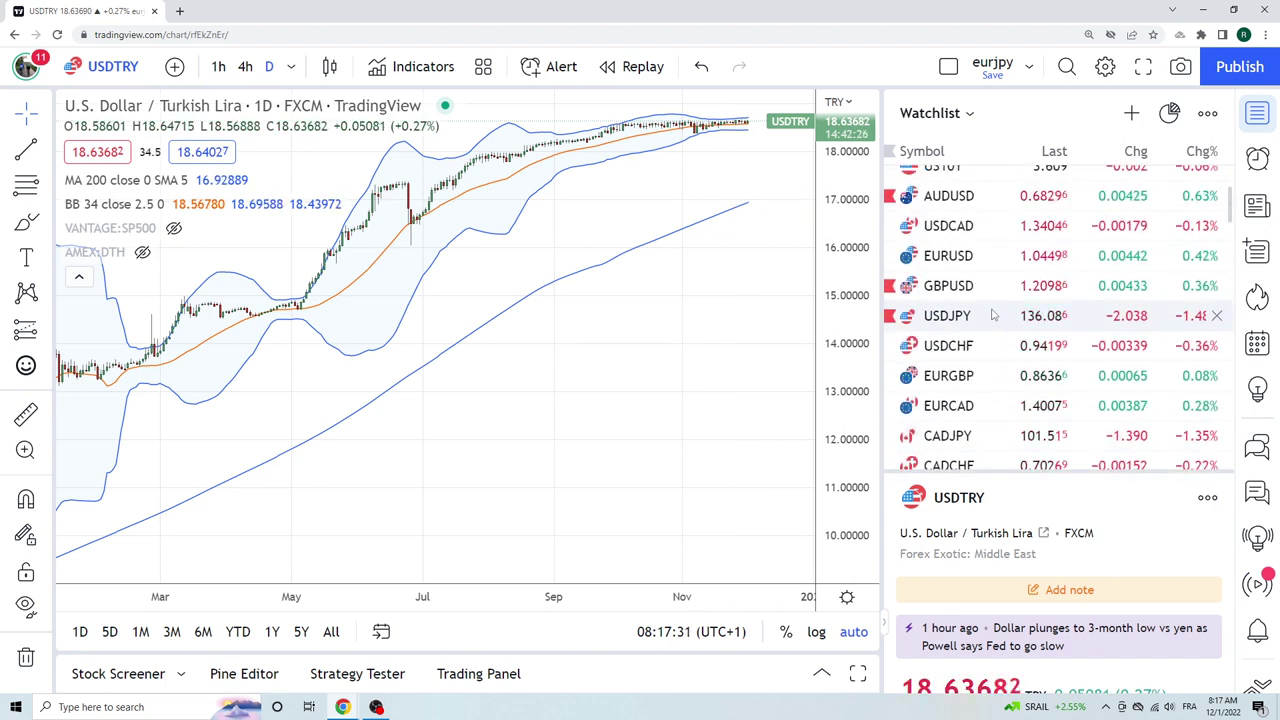